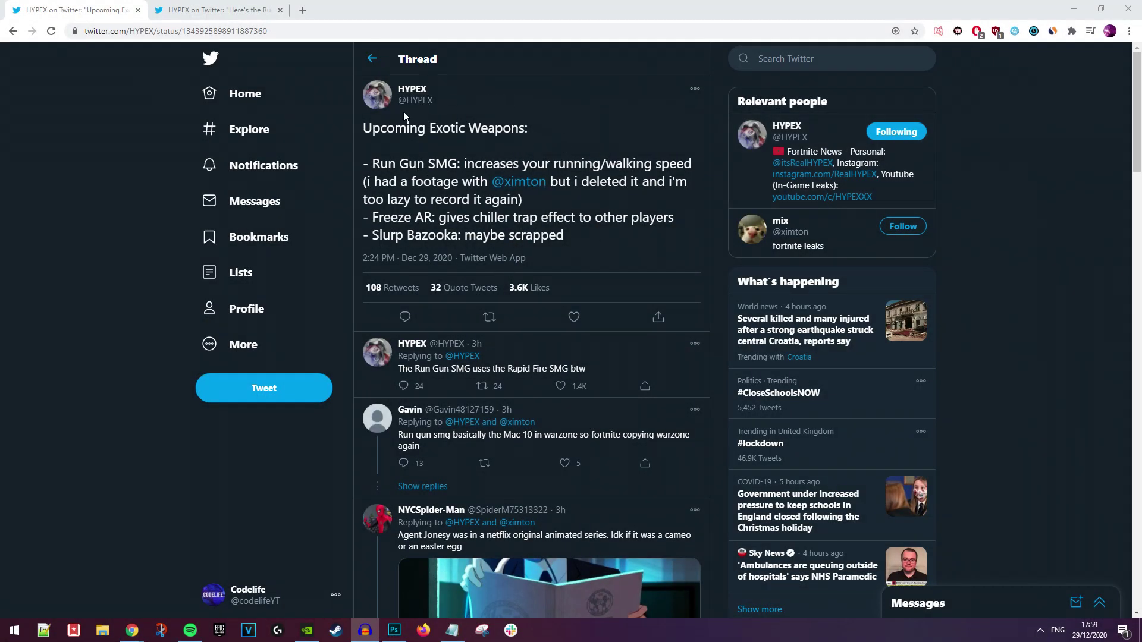
Highlight the Upcoming Exotic Weapons heading, Run Gun SMG name and walking speed wording.
drag(369, 131, 530, 137)
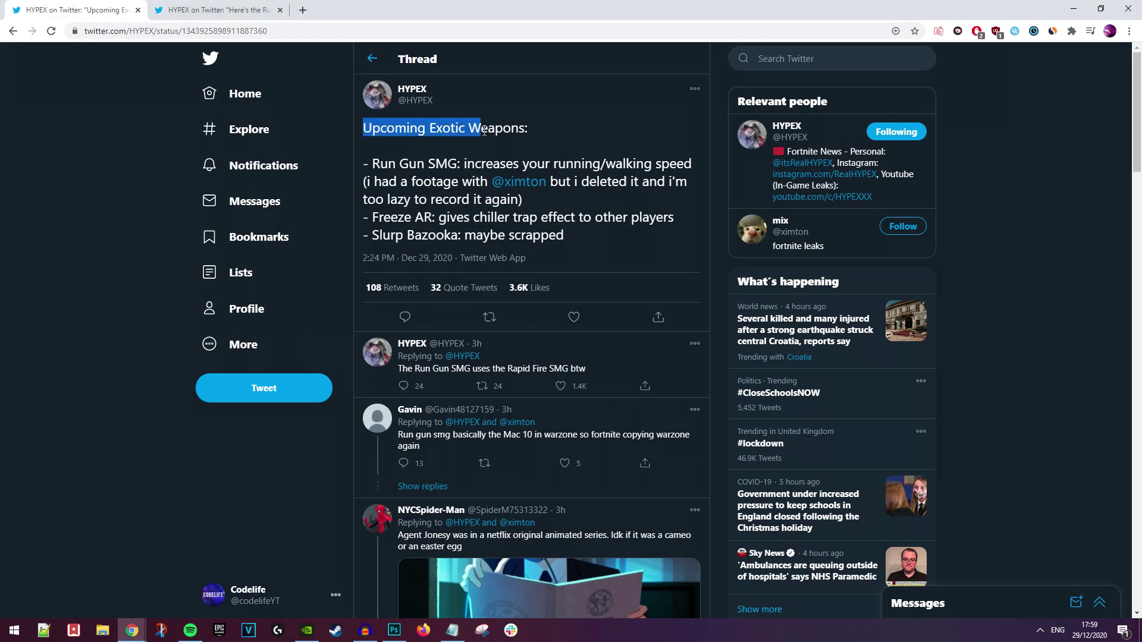
click(526, 136)
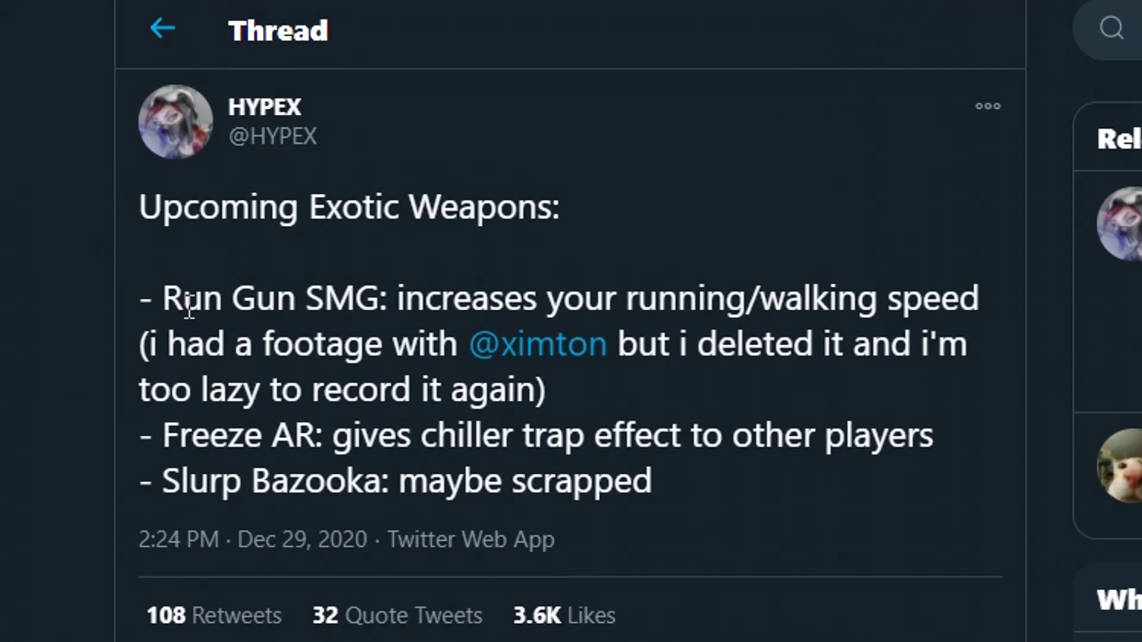
drag(380, 165, 449, 164)
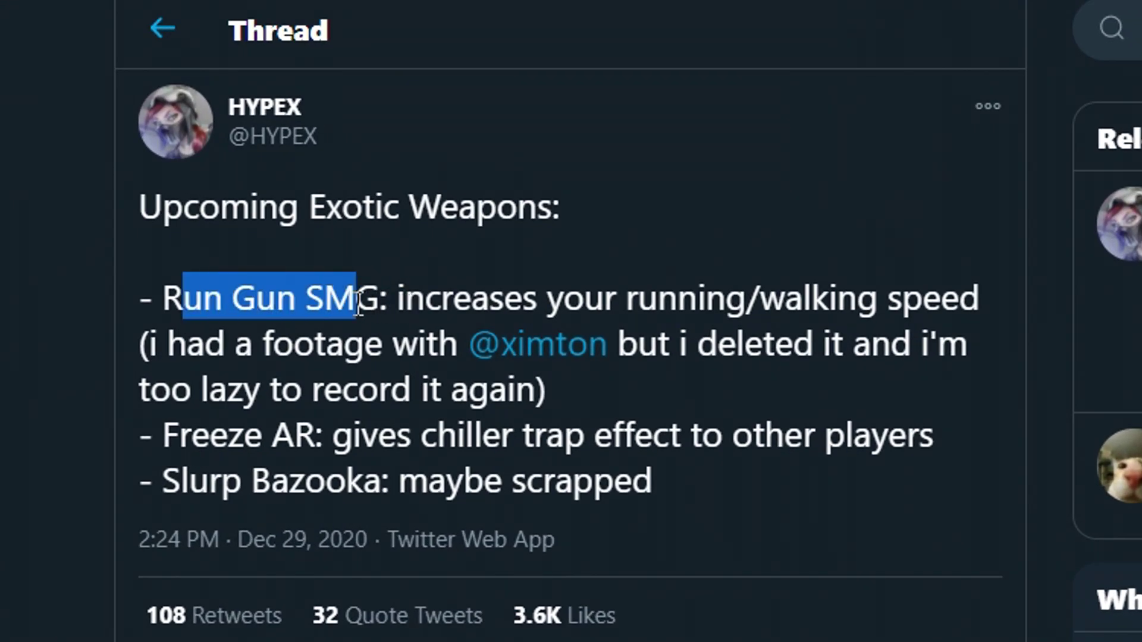
drag(358, 303, 547, 309)
click(446, 308)
click(571, 311)
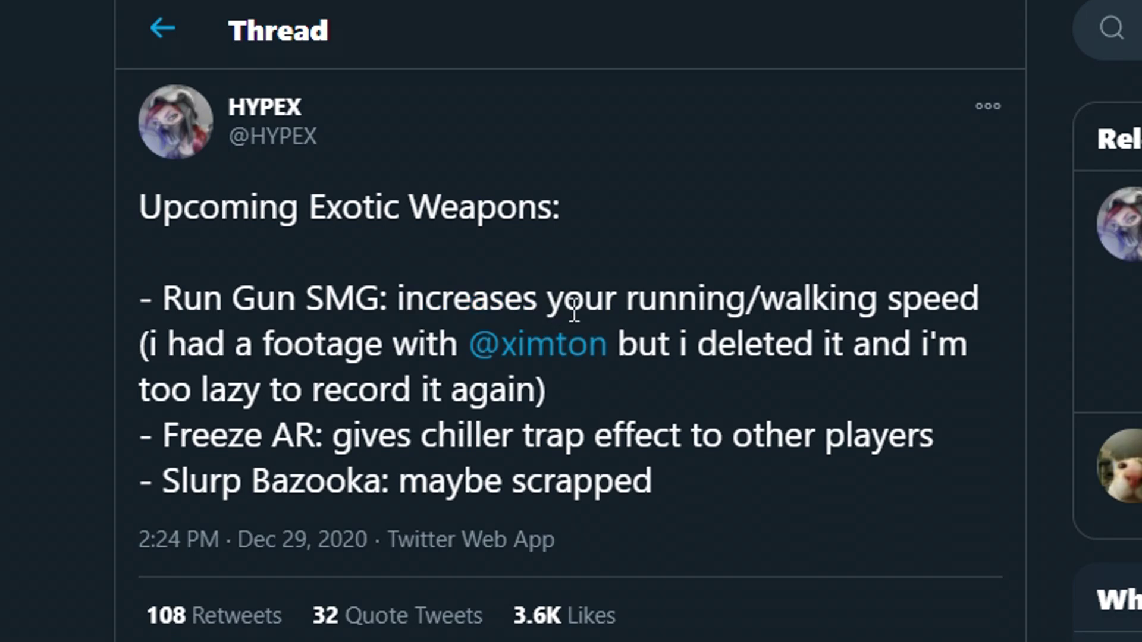
drag(643, 306, 741, 312)
drag(811, 308, 973, 331)
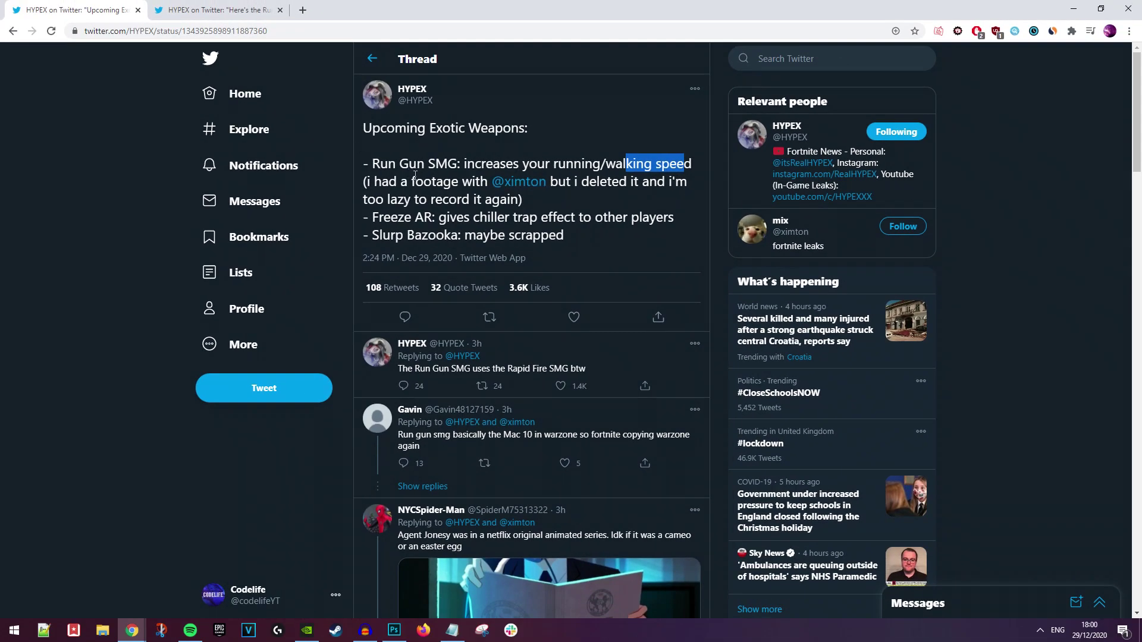
Glance at the video tweet, then highlight the Freeze AR and chiller trap lines.
key(ctrl+Tab)
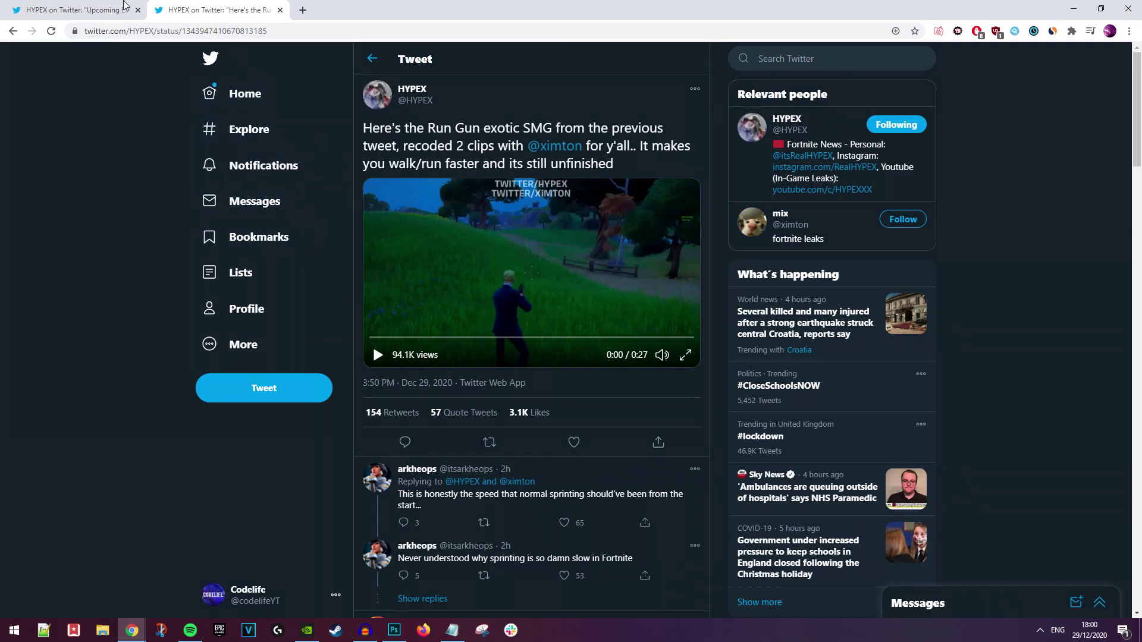
key(ctrl+shift+Tab)
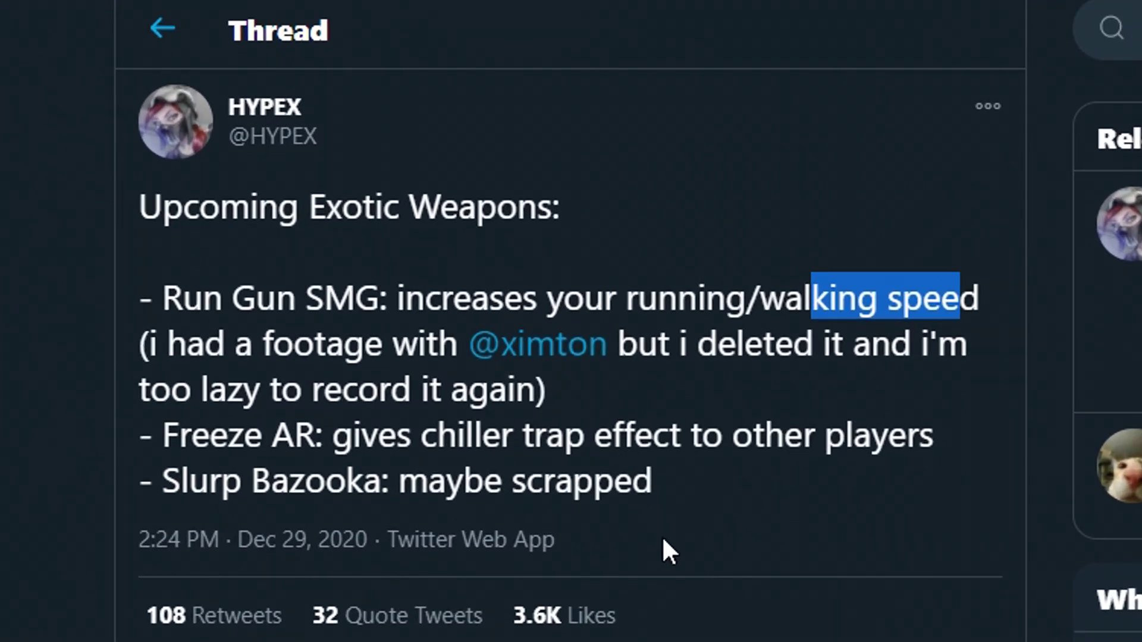
click(391, 314)
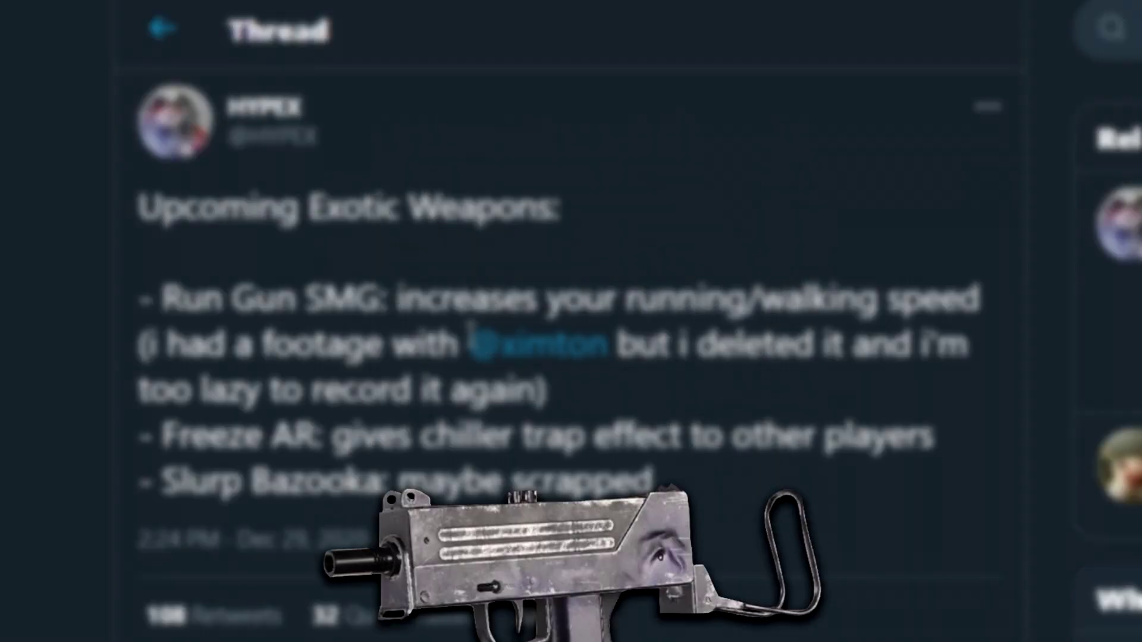
mouse_move(181, 438)
mouse_down()
mouse_move(256, 455)
mouse_move(314, 447)
mouse_move(889, 461)
mouse_up()
click(314, 446)
click(458, 454)
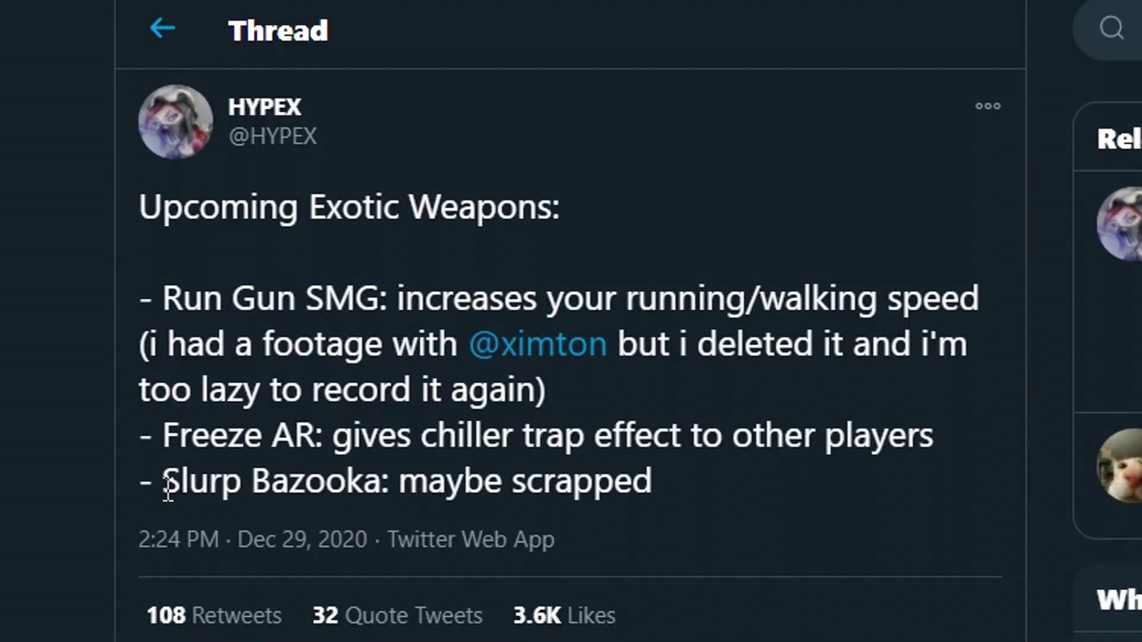
Highlight the Slurp Bazooka name, its maybe-scrapped note, and the Run Gun SMG bullet.
drag(156, 496, 404, 503)
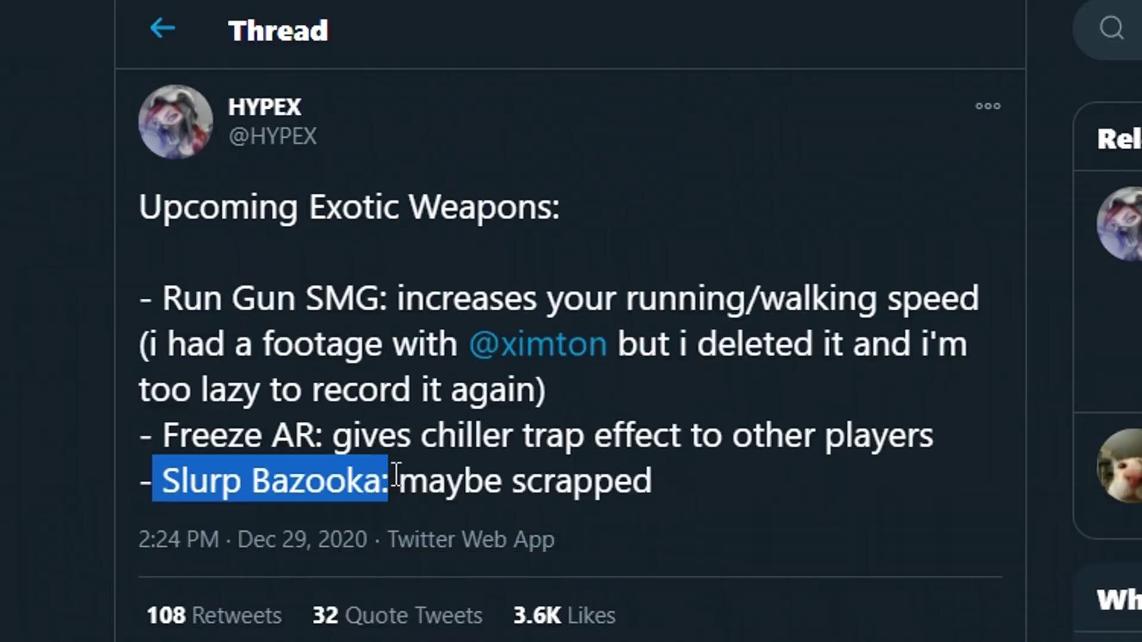
drag(399, 482, 675, 495)
click(705, 443)
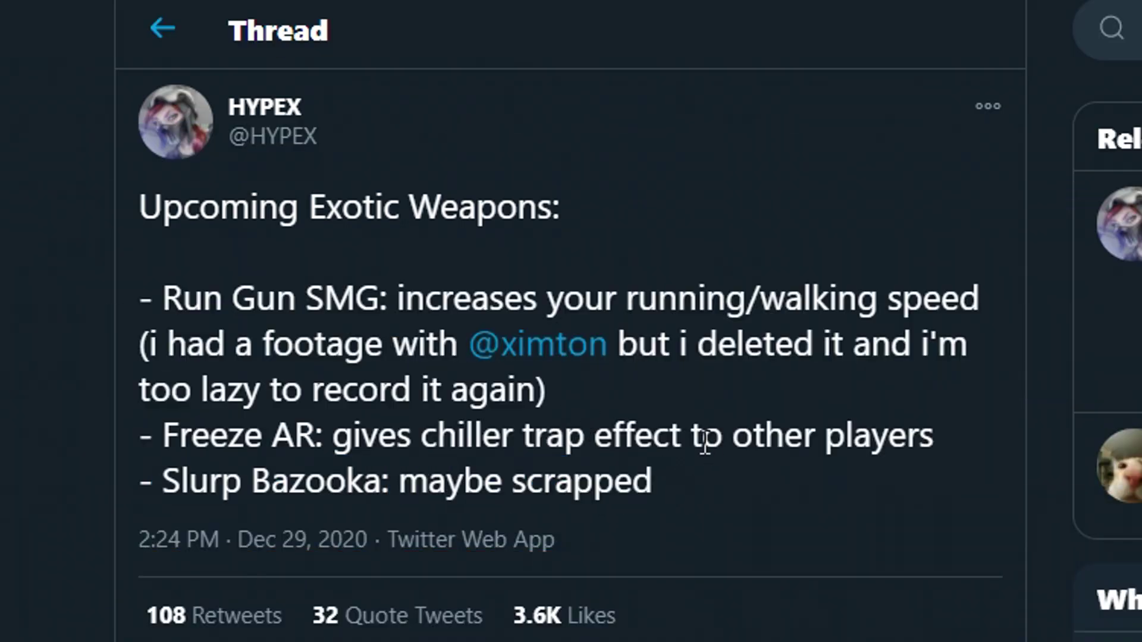
drag(546, 390, 291, 292)
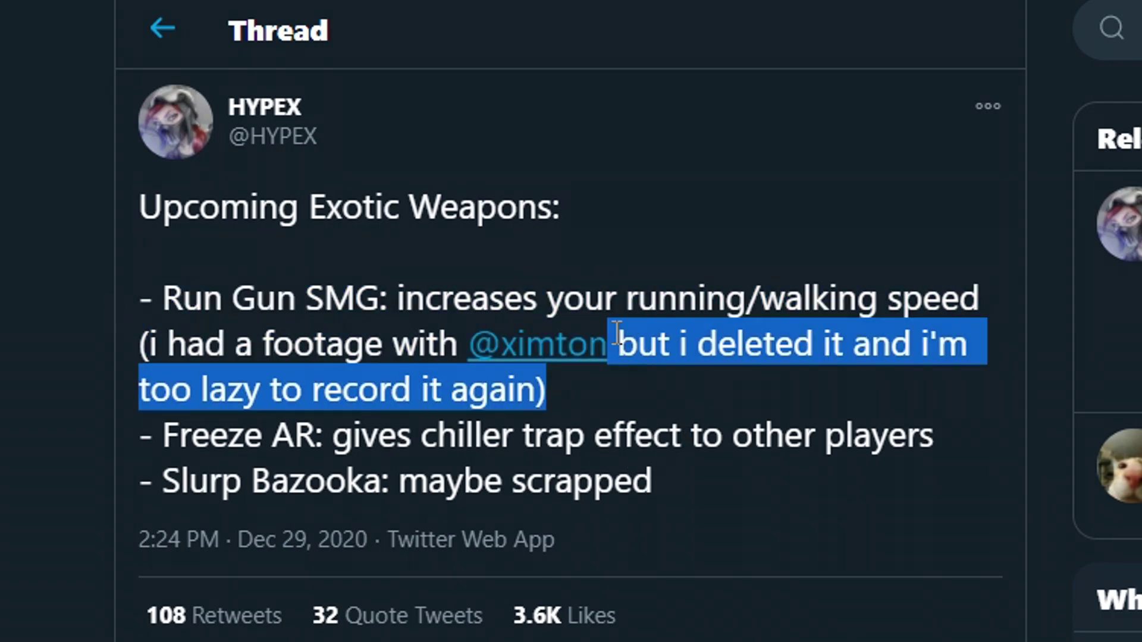
click(290, 293)
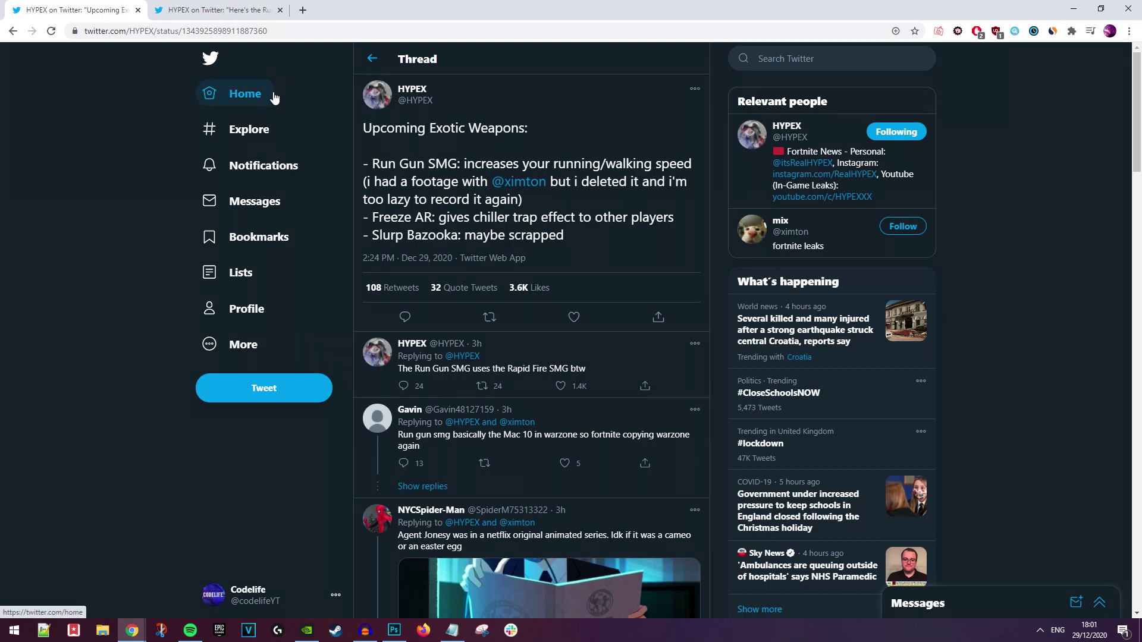
On the Run Gun SMG video tweet, highlight 'exotic SMG' and 'recoded 2', then start the clip.
click(211, 9)
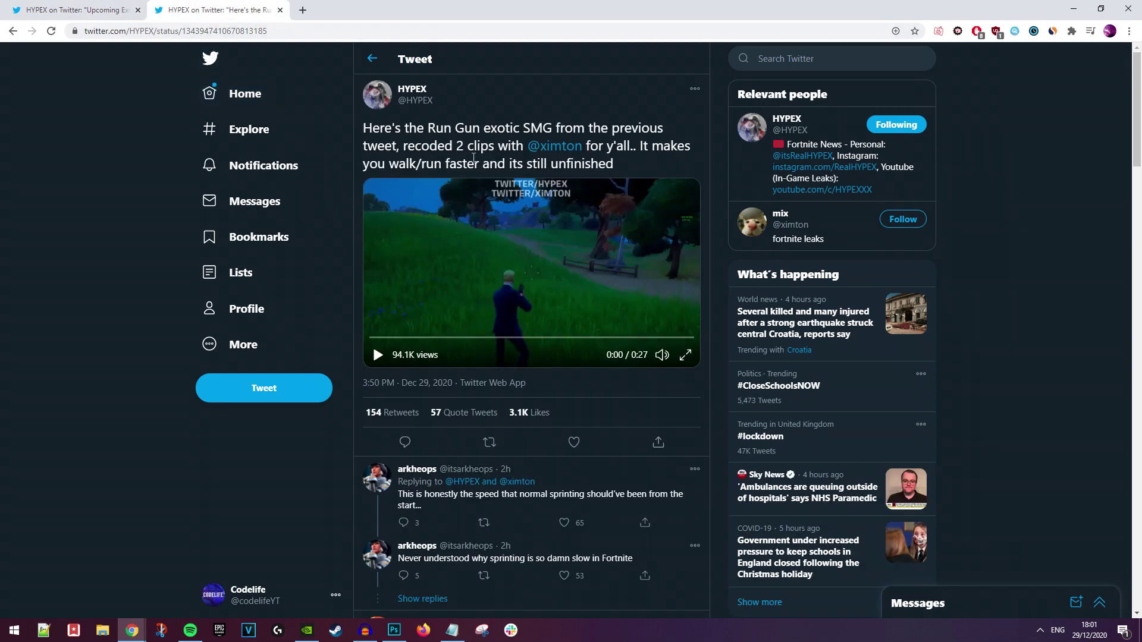
mouse_move(363, 127)
mouse_down()
mouse_move(561, 139)
mouse_move(640, 127)
mouse_up()
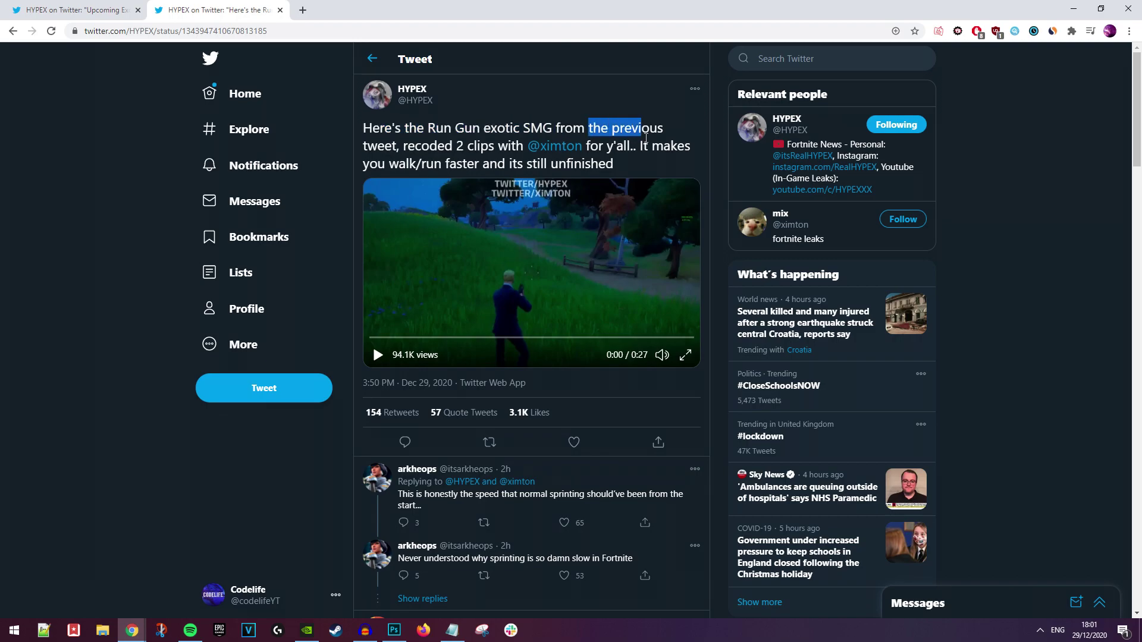
click(591, 162)
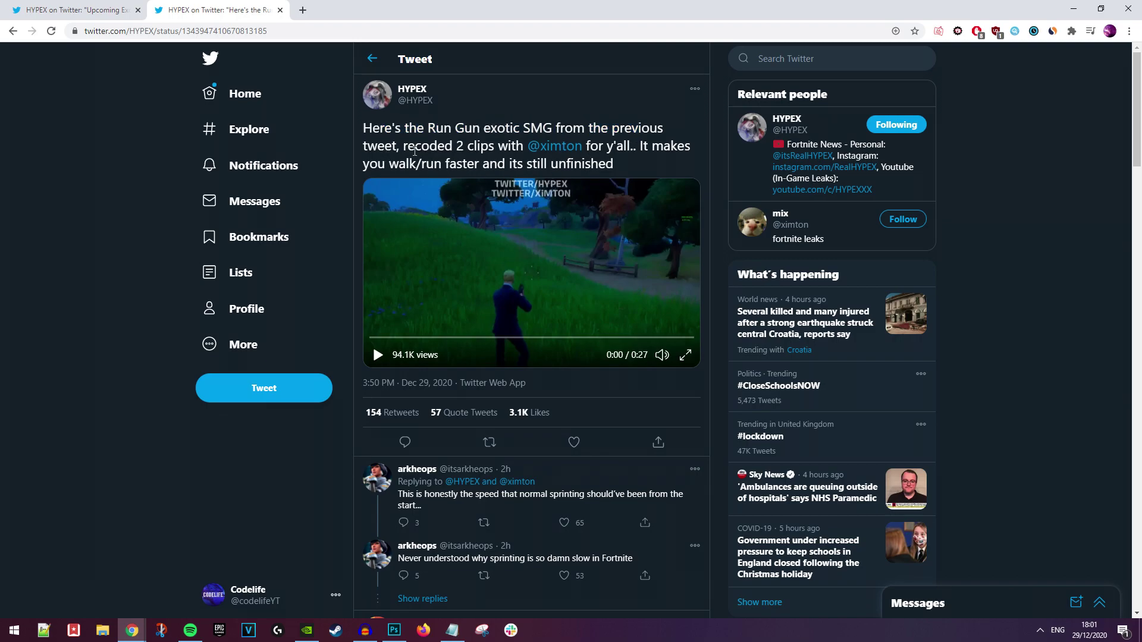
drag(404, 147, 464, 146)
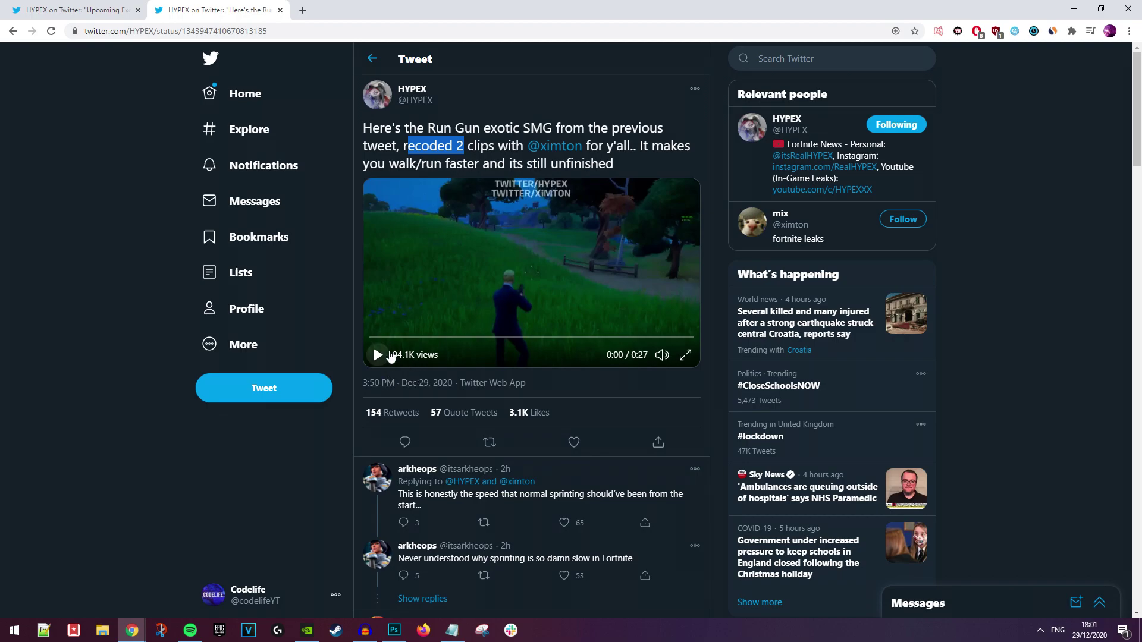
click(519, 291)
Watch the Run Gun SMG gameplay clip full screen, then exit with Esc.
click(685, 355)
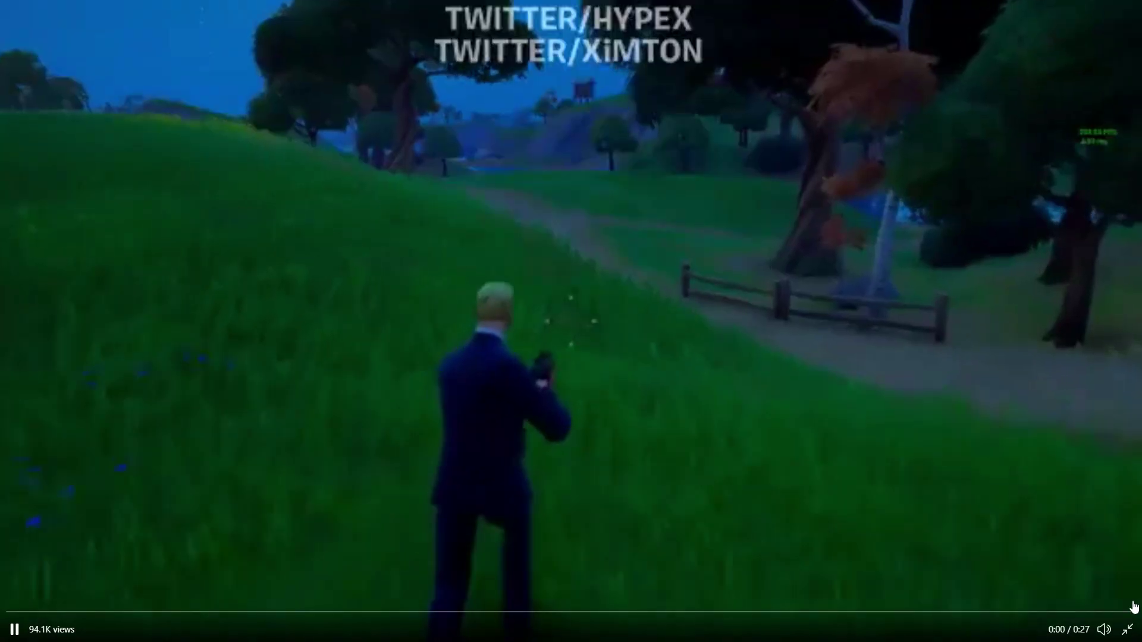
key(Escape)
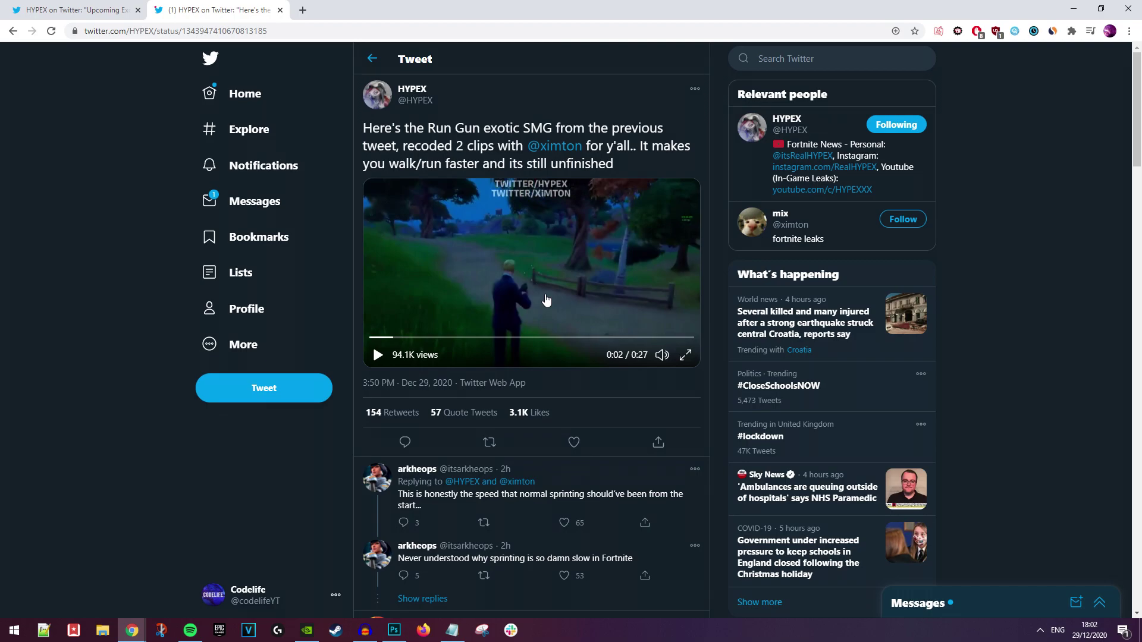
On the Upcoming Exotic Weapons thread, highlight the Run Gun SMG and Freeze AR lines.
click(90, 10)
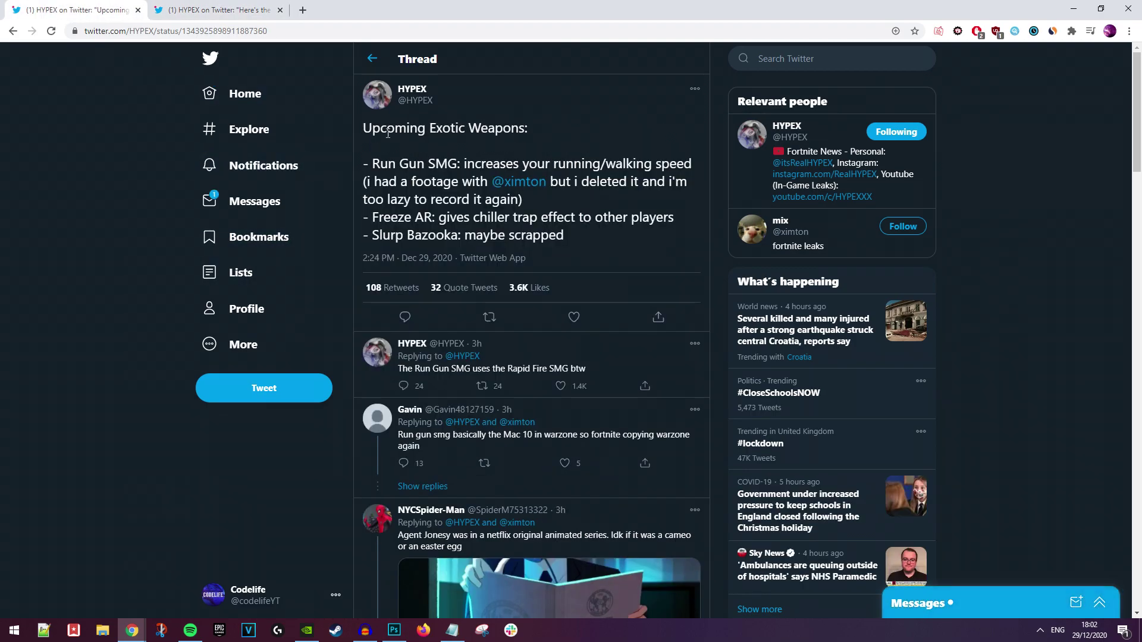
drag(370, 164, 457, 166)
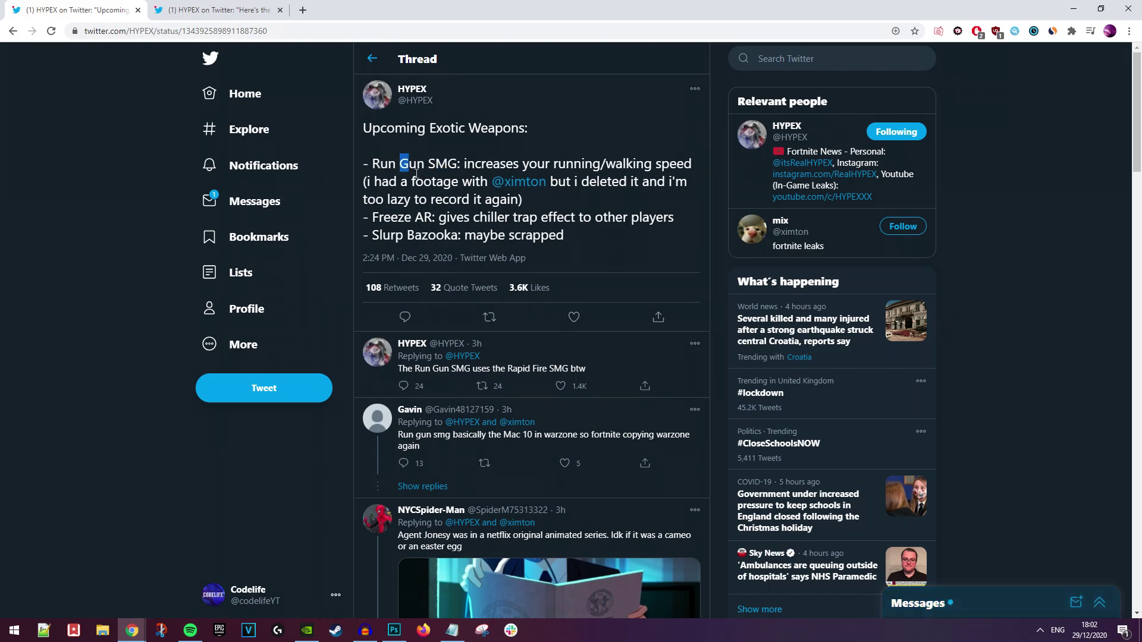
drag(402, 166, 459, 200)
click(408, 225)
drag(388, 227, 466, 237)
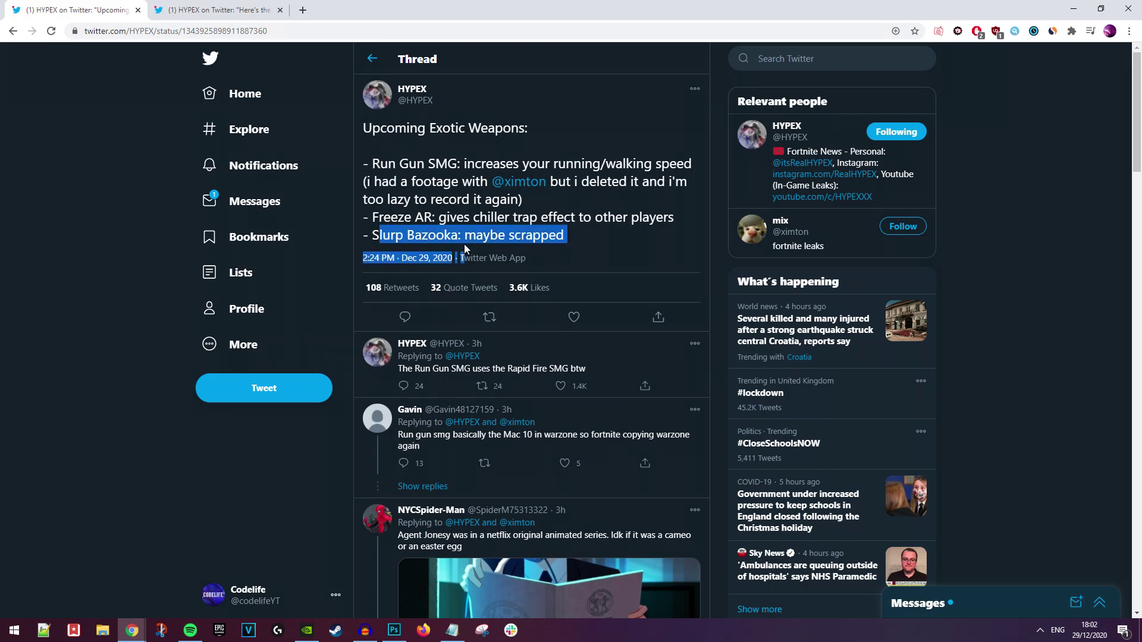
drag(676, 216, 383, 218)
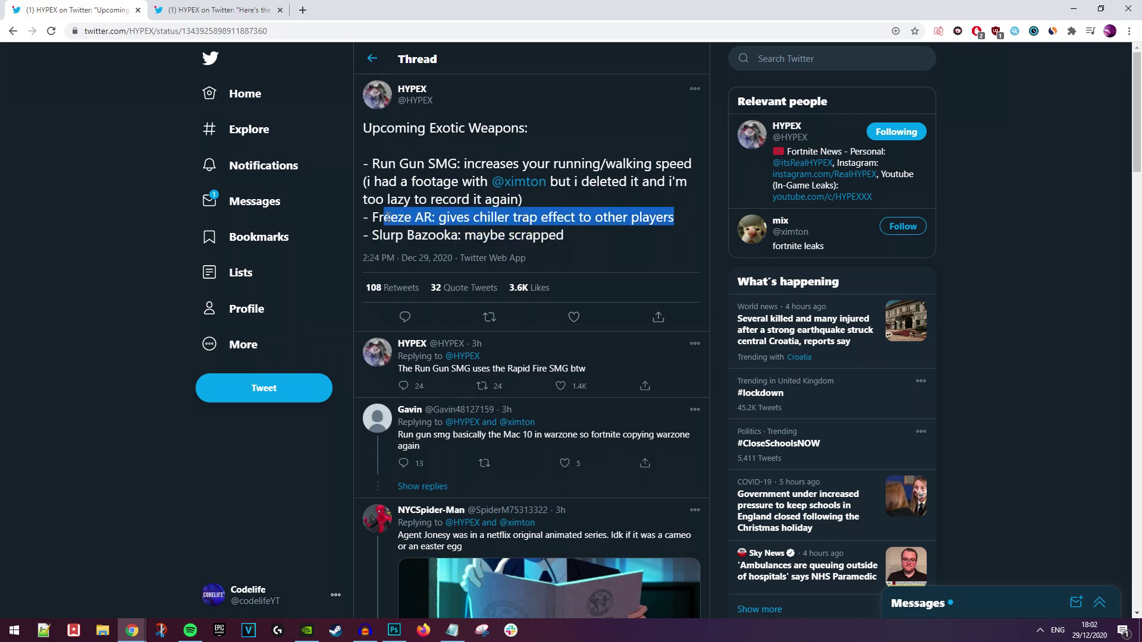
click(443, 220)
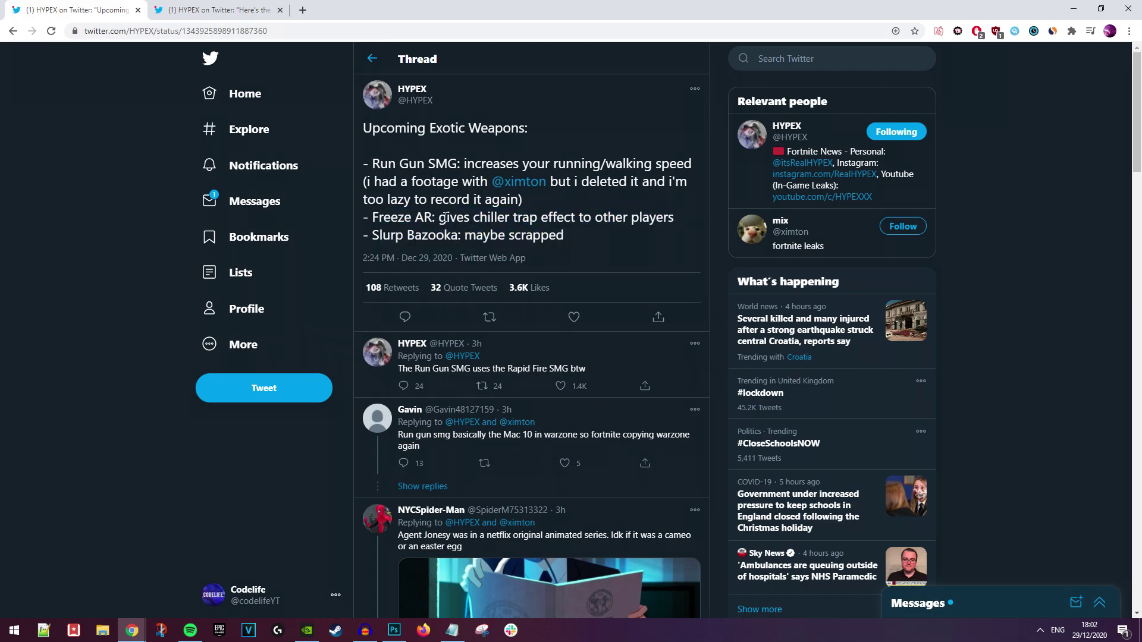